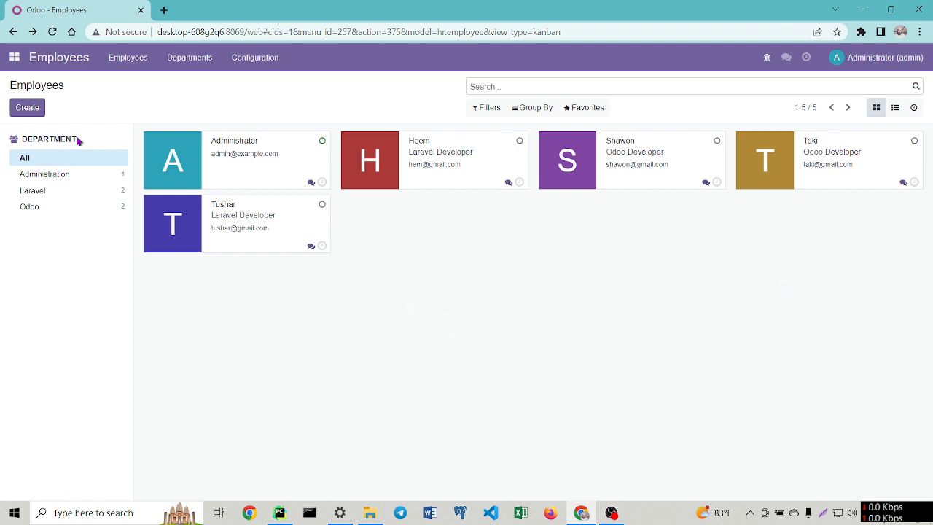
Step: Check the time off balances on the second and third employee records
left_click(453, 158)
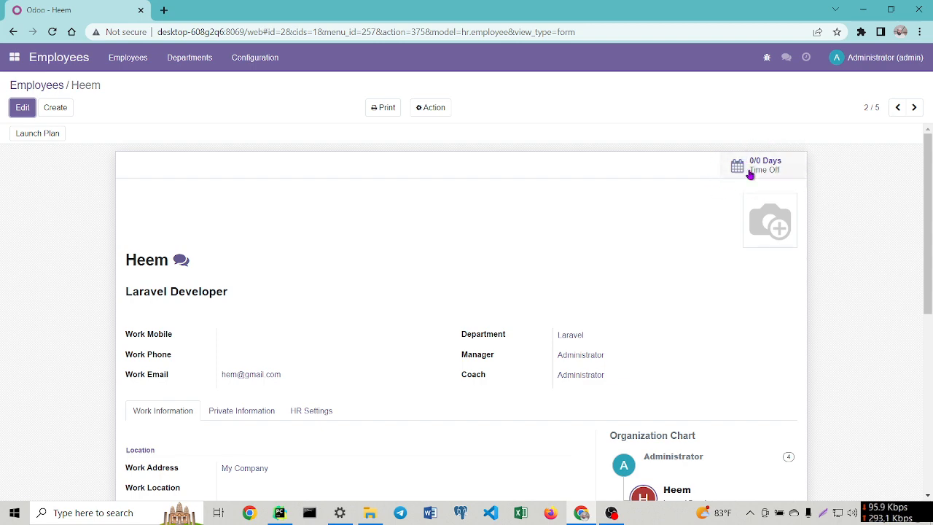
left_click(913, 108)
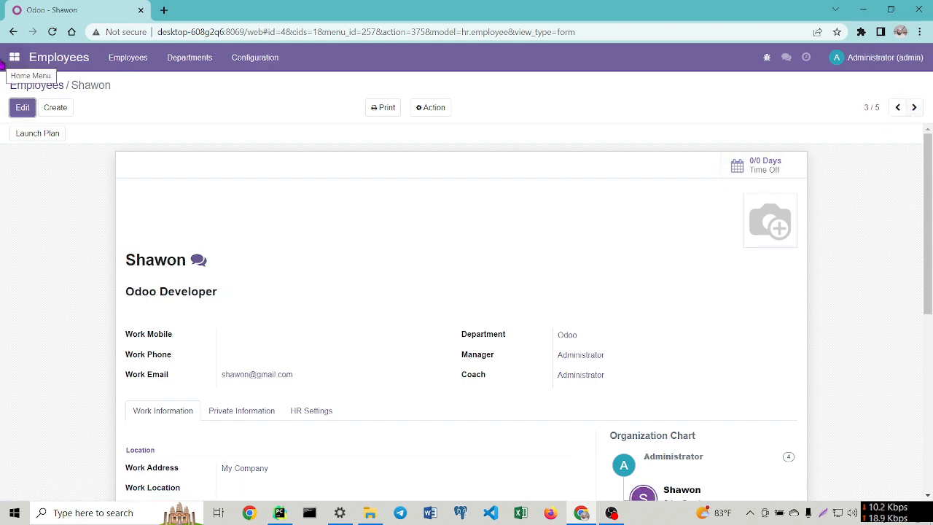
Step: Create a new time off type named "Casual Leave" in the Time Off configuration
left_click(14, 57)
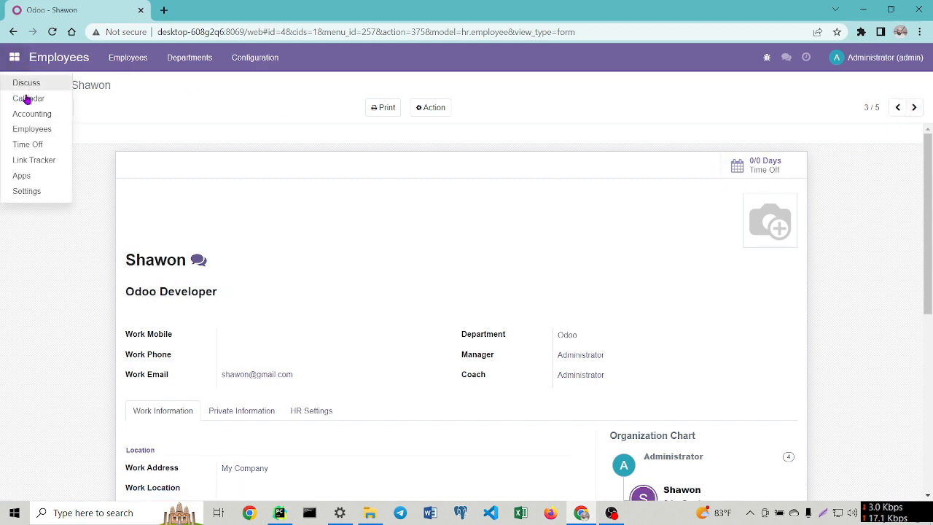
left_click(33, 145)
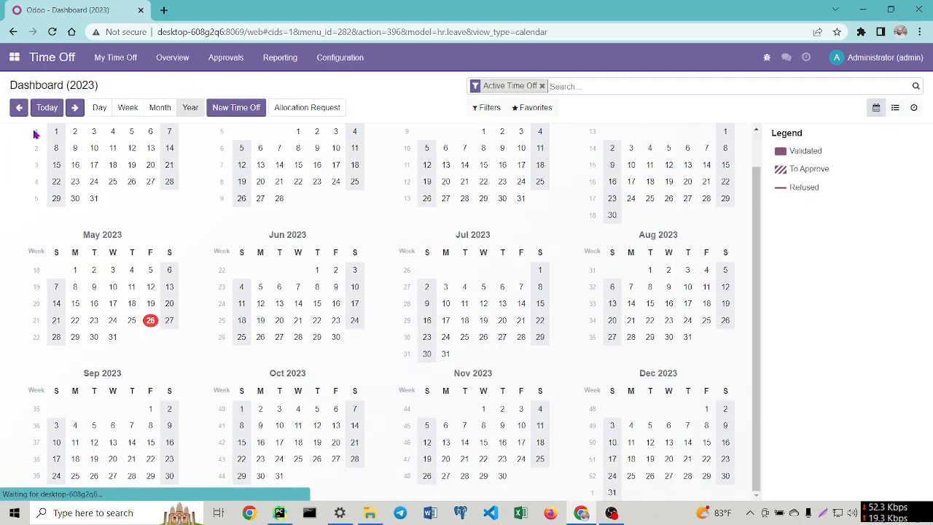
left_click(349, 66)
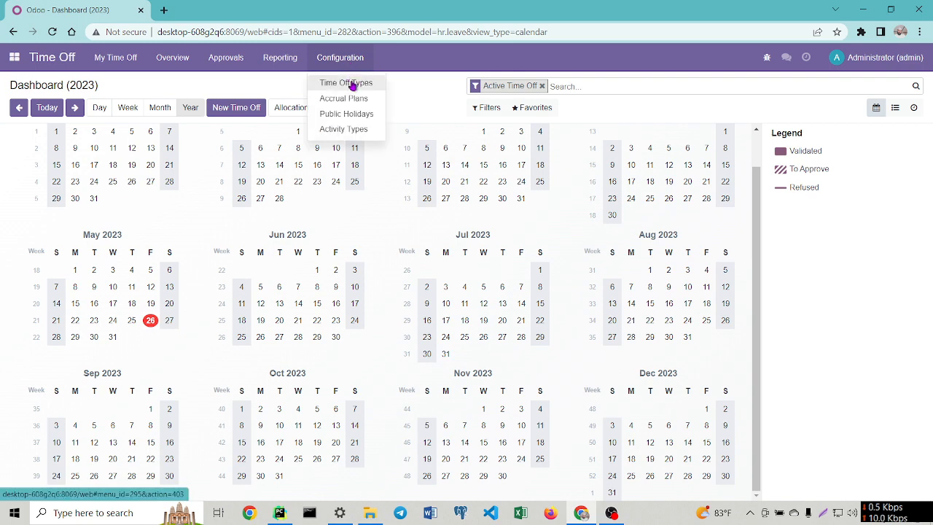
left_click(346, 82)
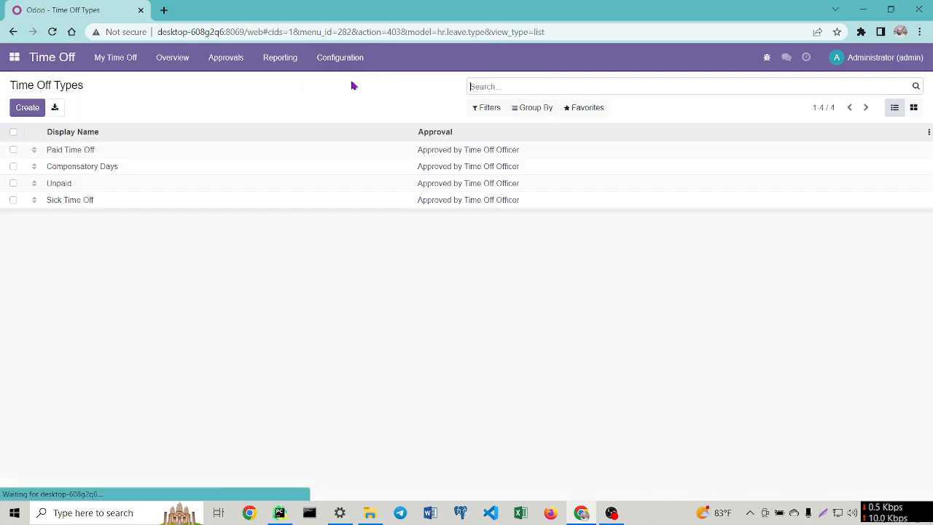
left_click(26, 108)
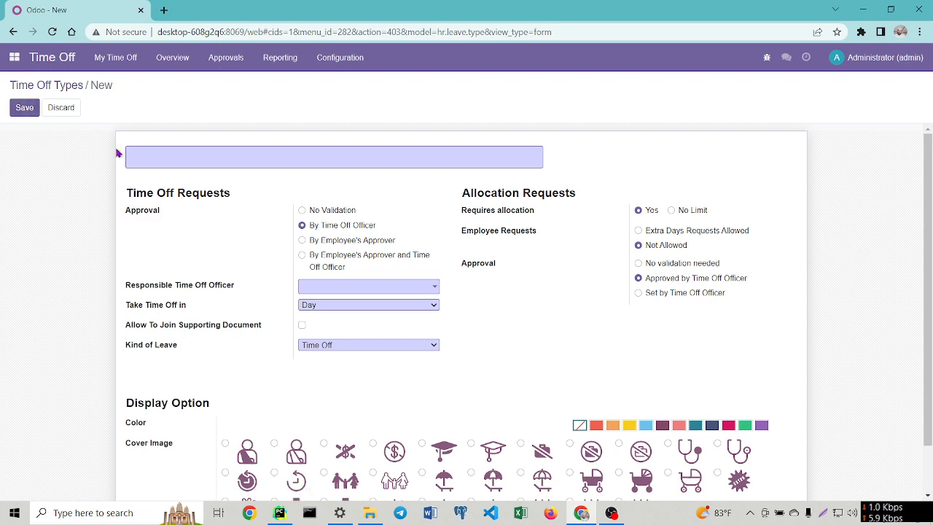
type("Casulaal Leave")
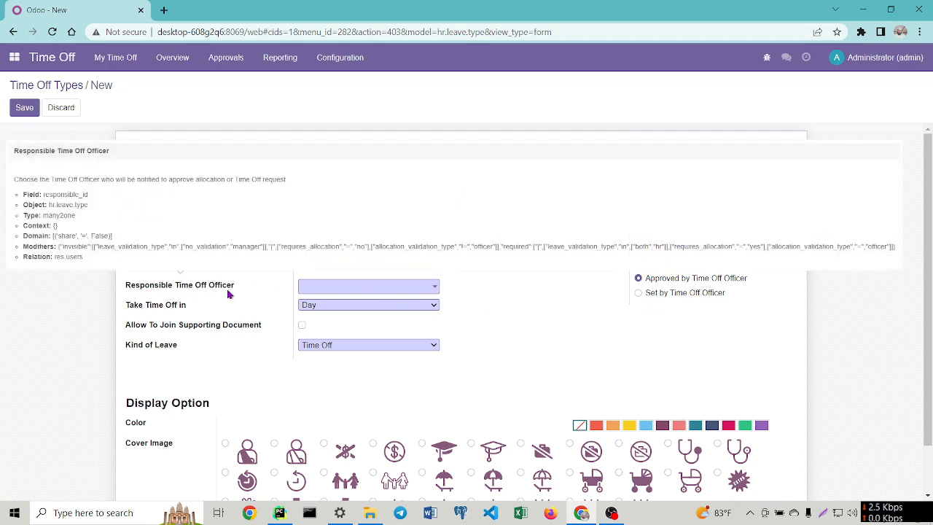
Step: Assign Administrator as the responsible time off officer, allow supporting documents, and save the time off type
left_click(363, 293)
left_click(350, 306)
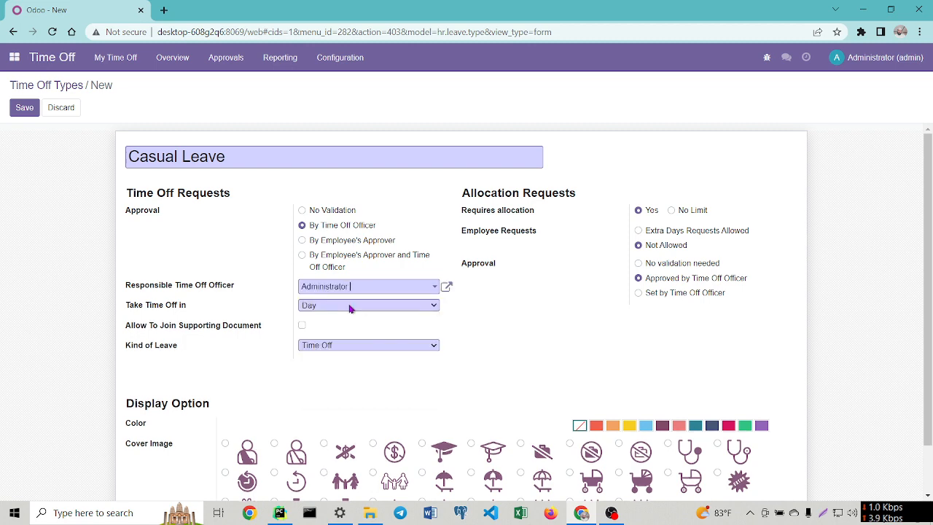
left_click(498, 301)
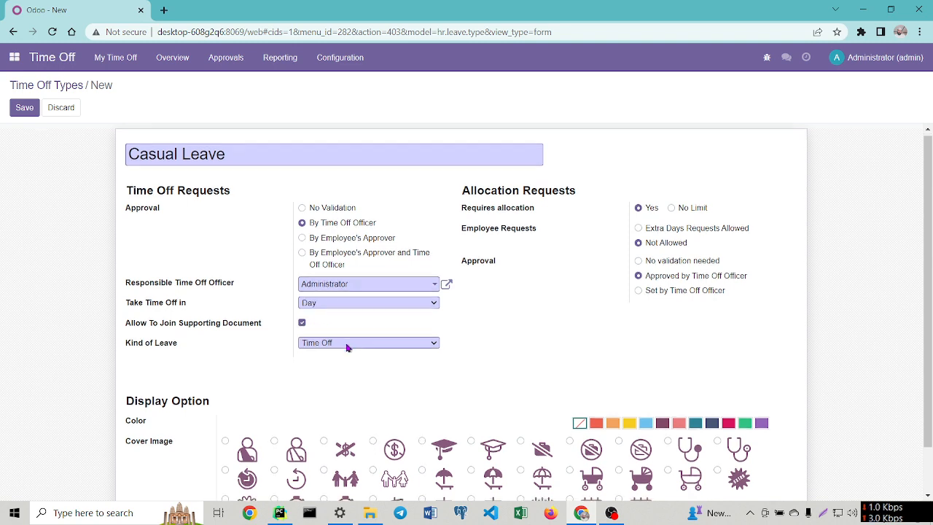
scroll(347, 345, "down", 1)
scroll(347, 346, "up", 1)
left_click(25, 110)
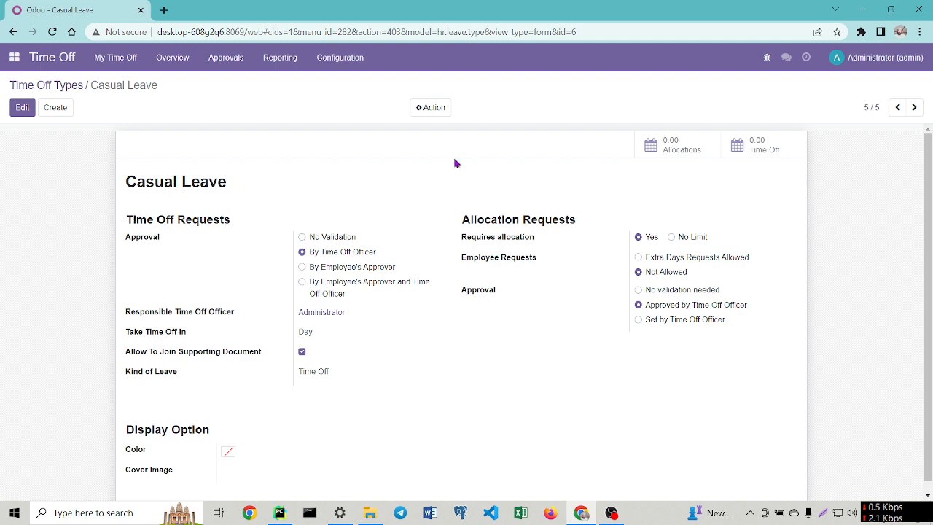
Step: Create a new allocation for the Casual Leave type with the description "Casual Leave"
left_click(677, 152)
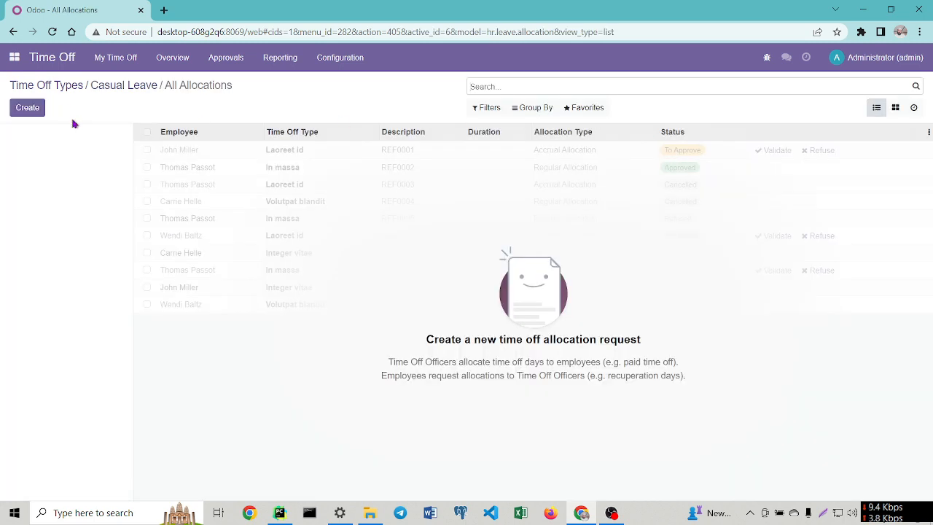
left_click(27, 107)
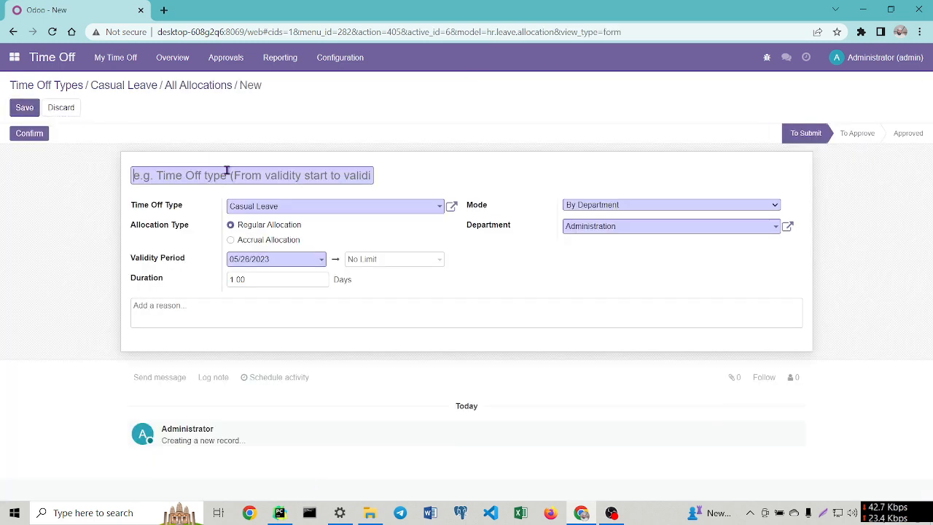
type("C")
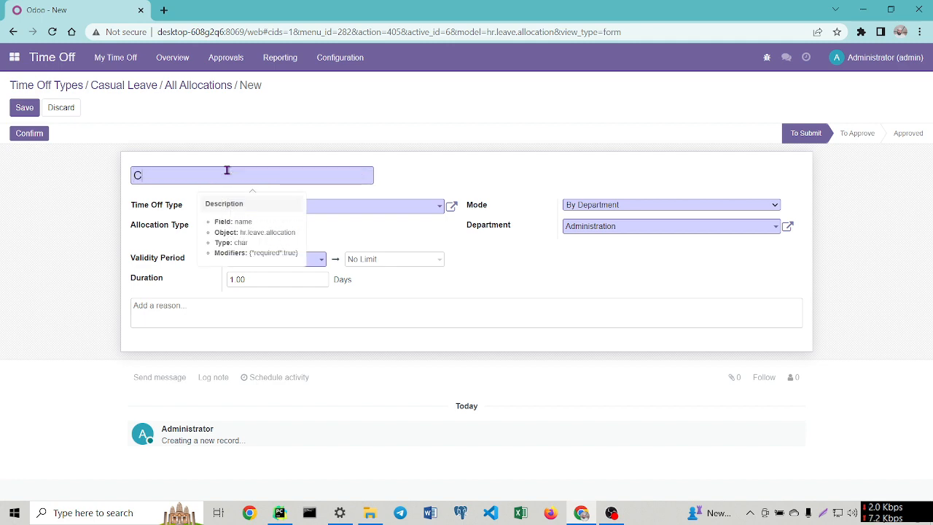
type("asual Leave")
Step: Keep the allocation mode By Department and set the department to Laravel
left_click(674, 208)
left_click(673, 208)
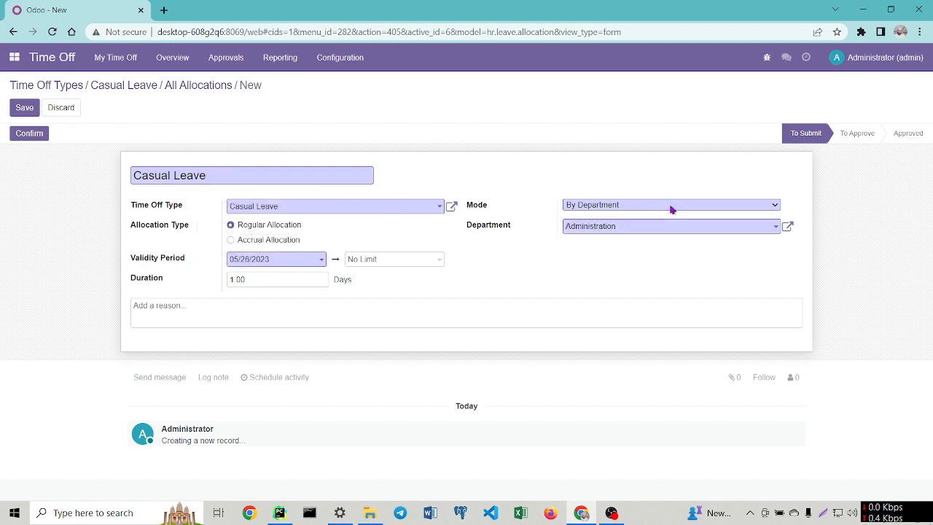
left_click(669, 230)
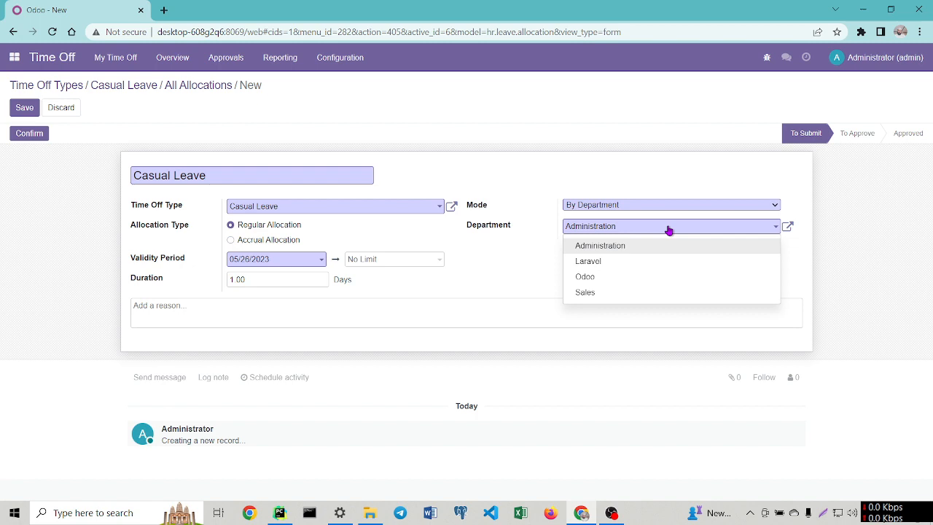
left_click(659, 262)
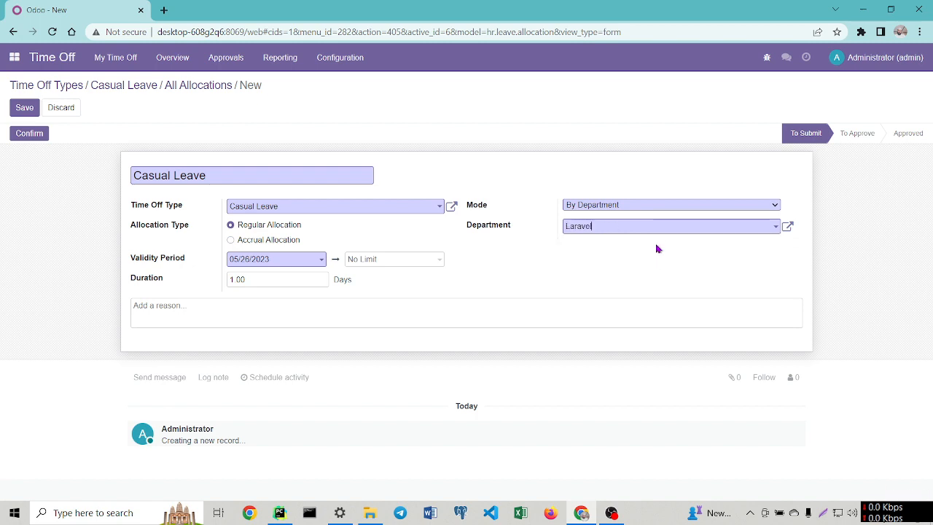
Step: Switch the allocation mode to By Employee and add the four remaining employees alongside Administrator
left_click(658, 204)
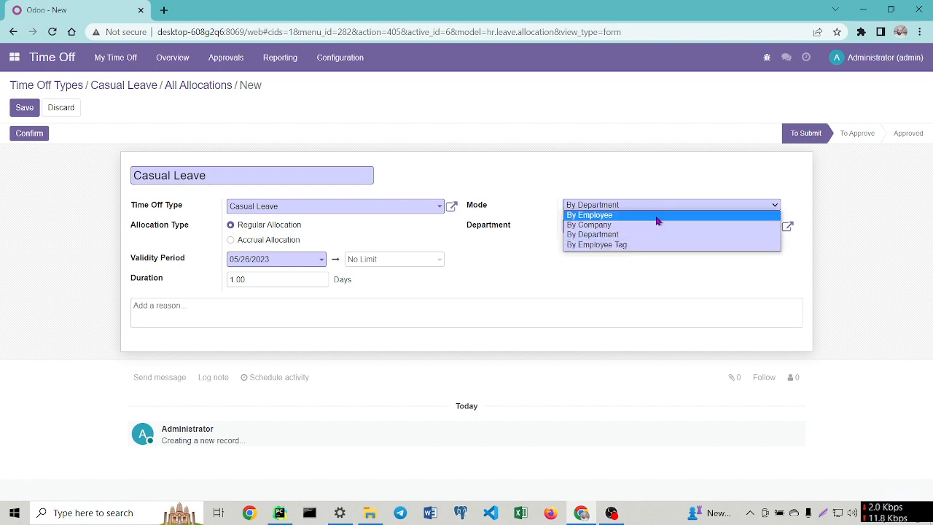
left_click(658, 216)
left_click(653, 229)
left_click(662, 249)
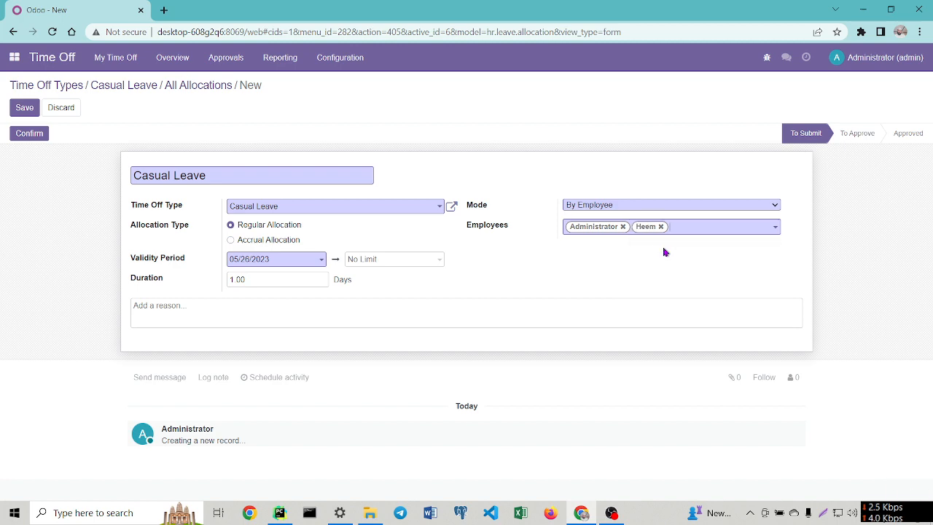
left_click(677, 228)
left_click(704, 246)
left_click(727, 230)
left_click(737, 246)
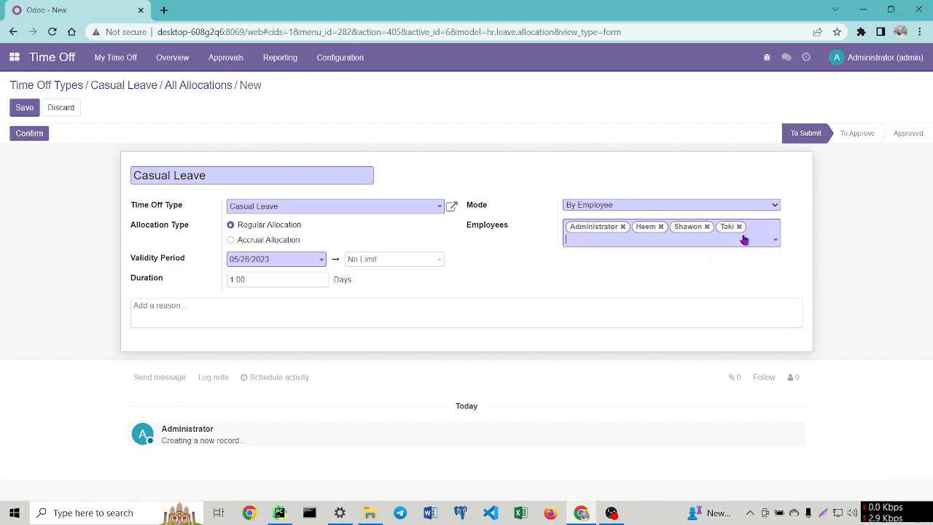
left_click(681, 245)
left_click(658, 259)
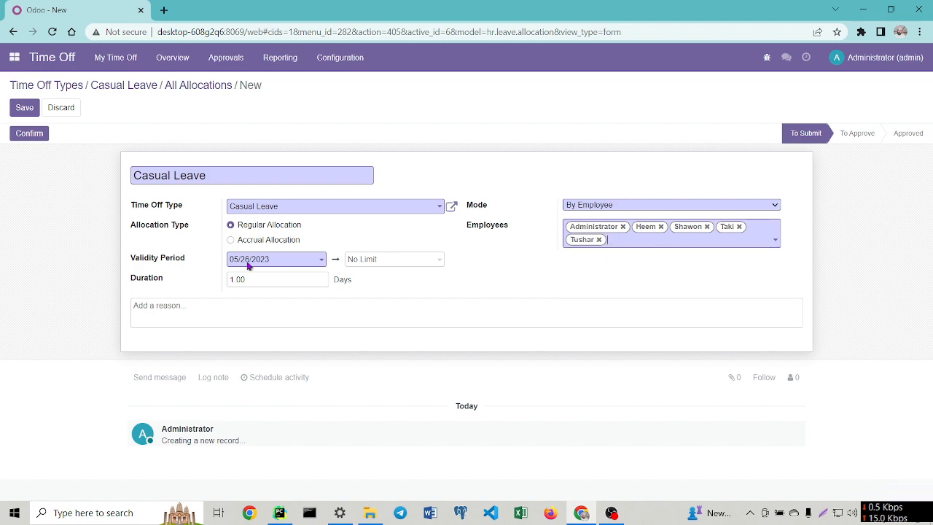
Step: Set the end of the allocation's validity period to 12/31/2023
left_click(383, 261)
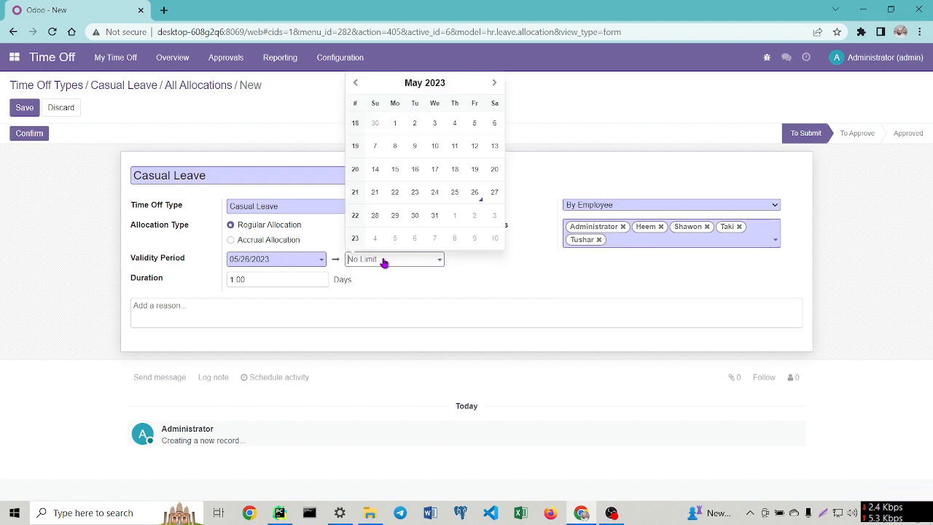
left_click(426, 84)
left_click(472, 234)
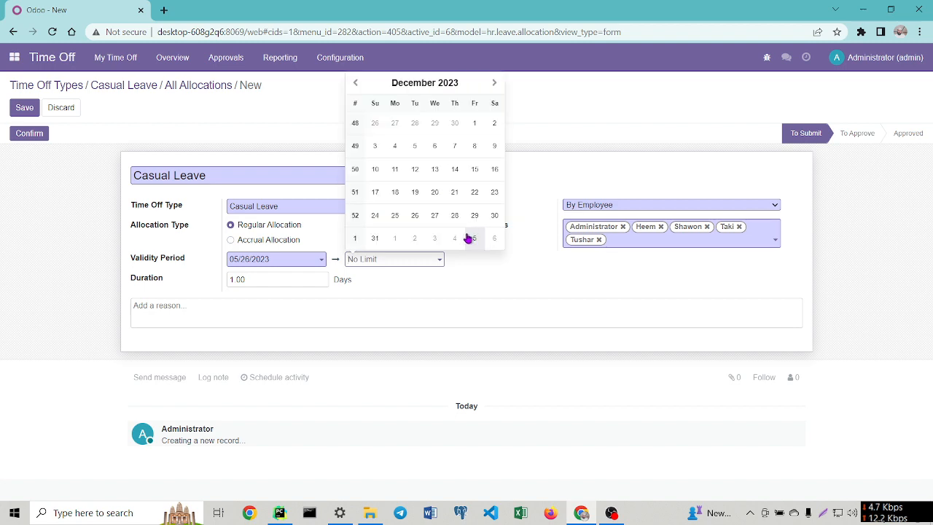
left_click(374, 237)
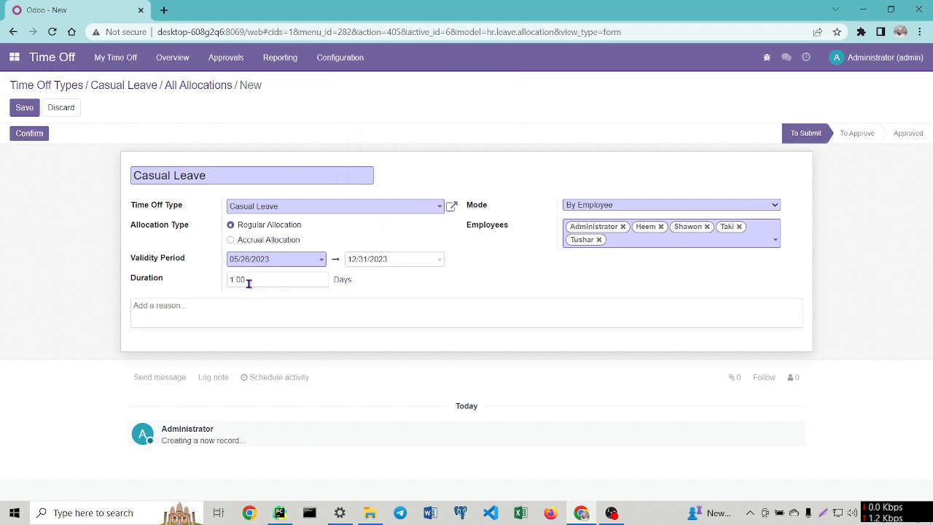
Step: Set the allocation's duration to 12 days, then save and validate the allocation
left_click_drag(251, 280, 184, 278)
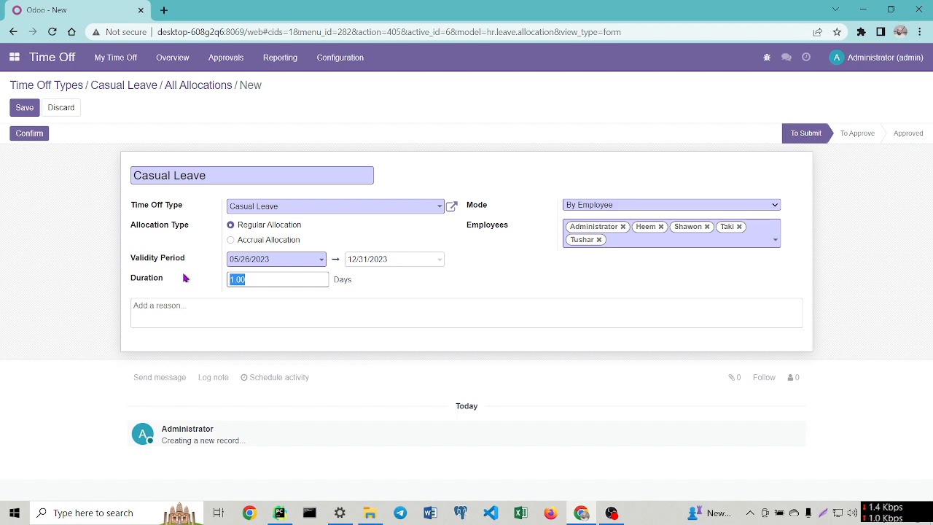
type("12")
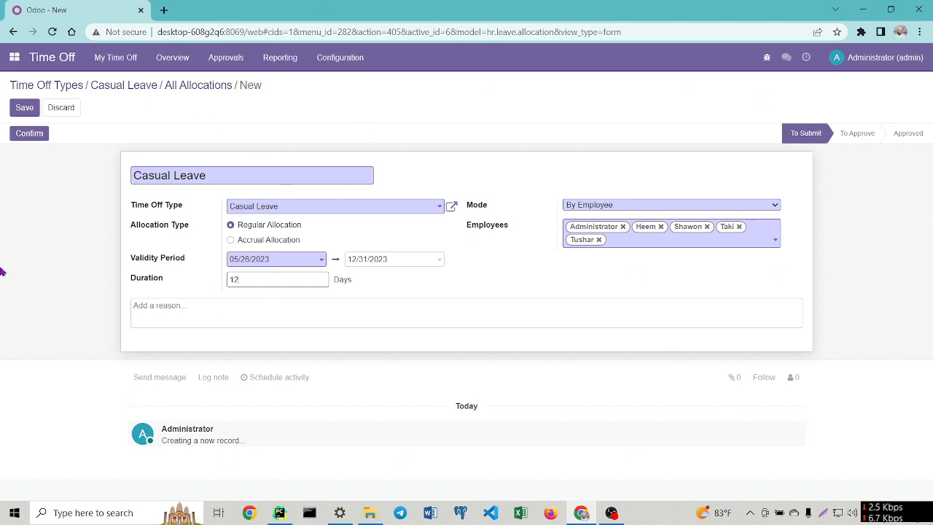
left_click(22, 106)
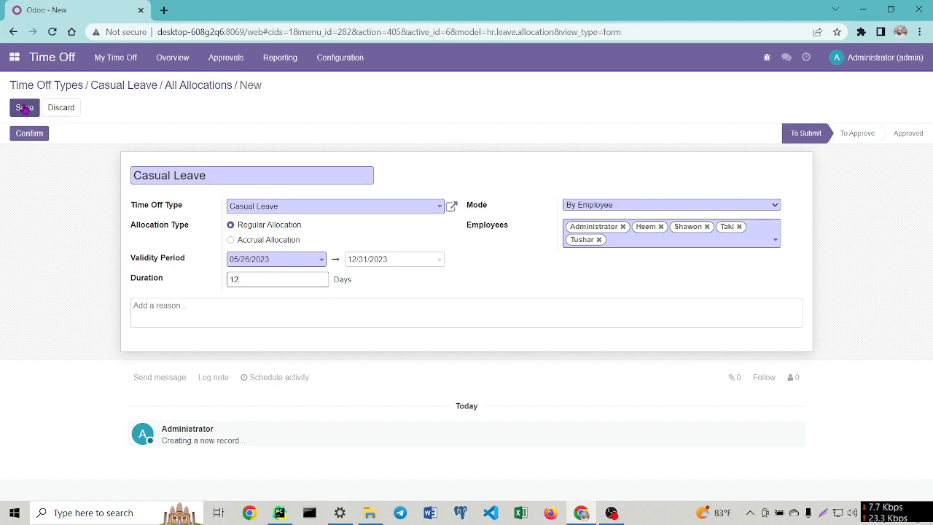
left_click(30, 148)
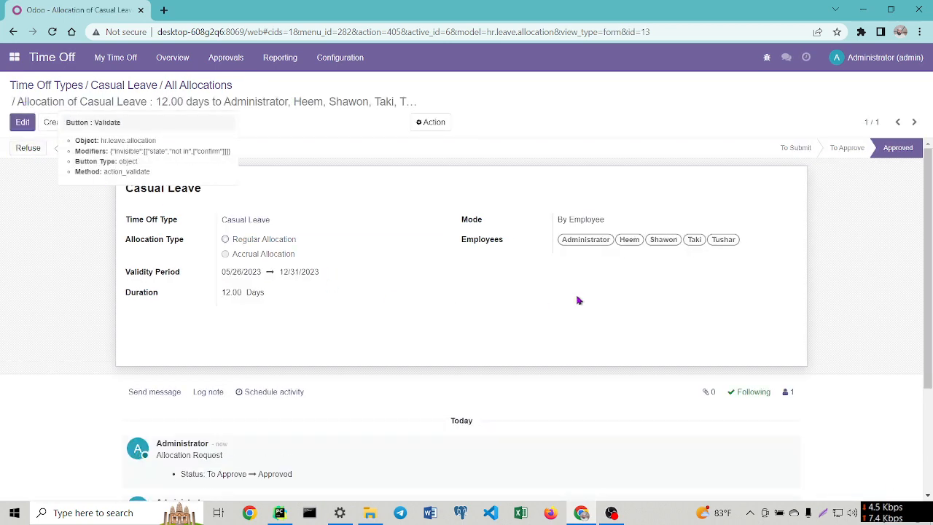
Step: Check the time off balances on the employee records from the second to the fifth, opening the last one's time off dashboard
left_click(13, 58)
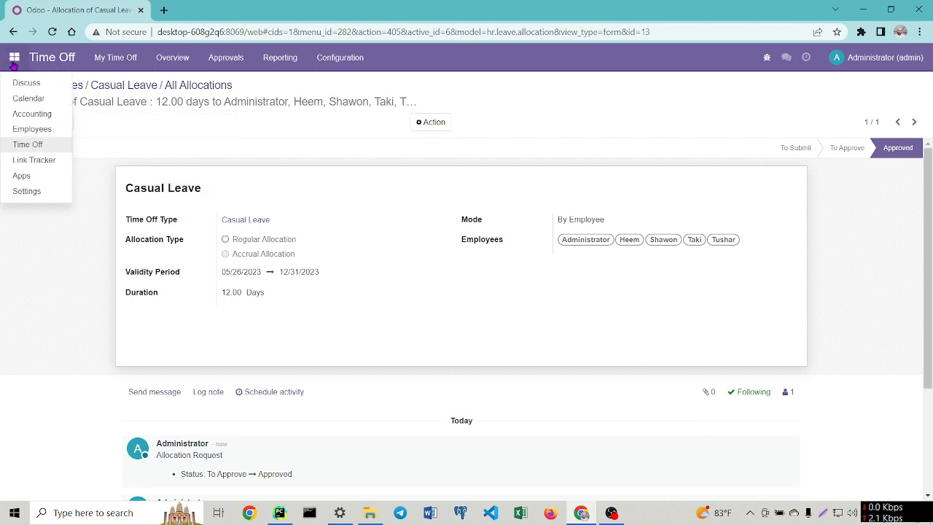
left_click(44, 129)
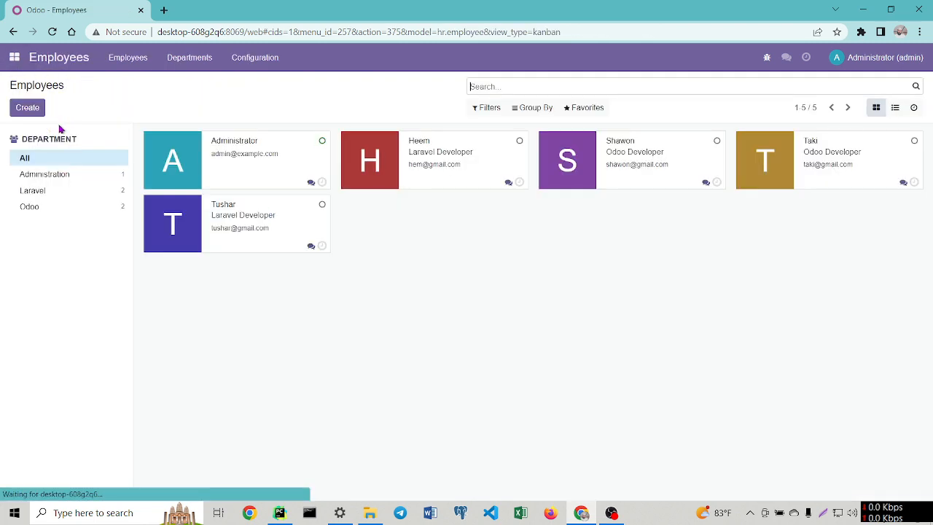
left_click(482, 163)
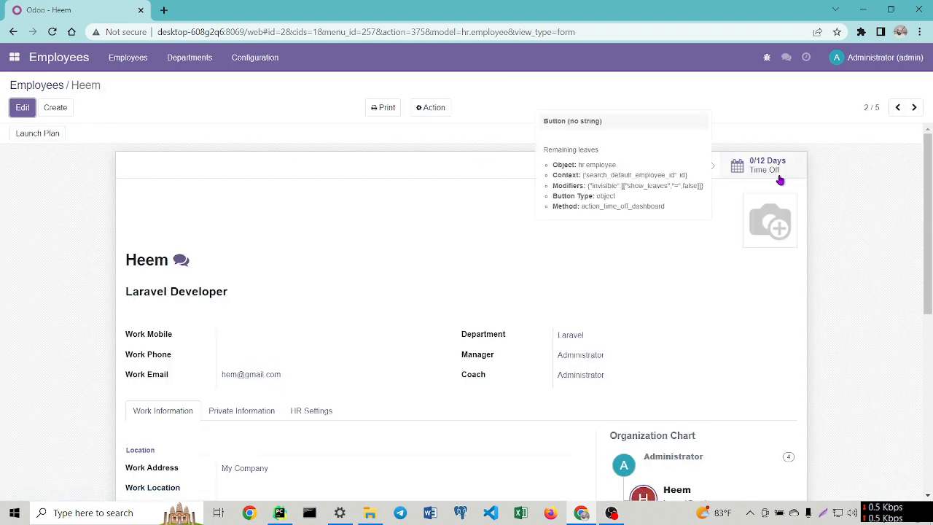
left_click(916, 115)
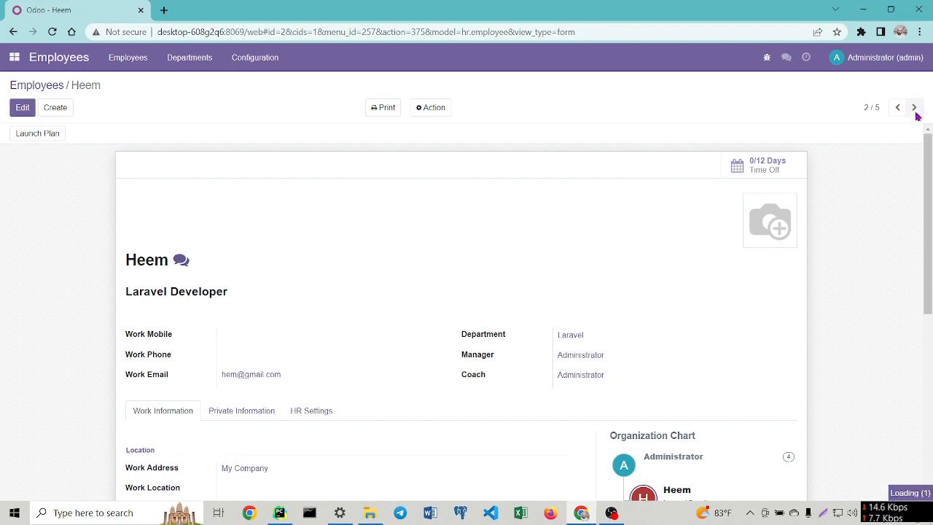
left_click(915, 114)
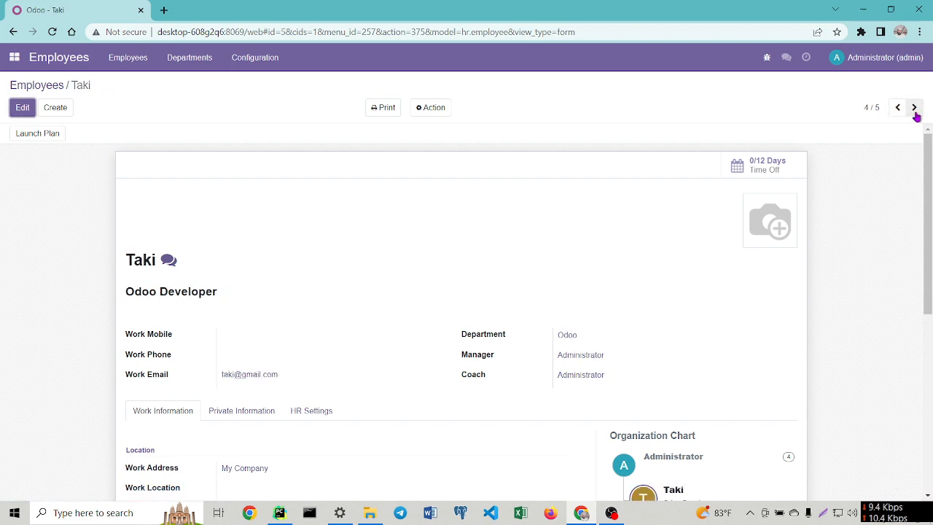
left_click(916, 114)
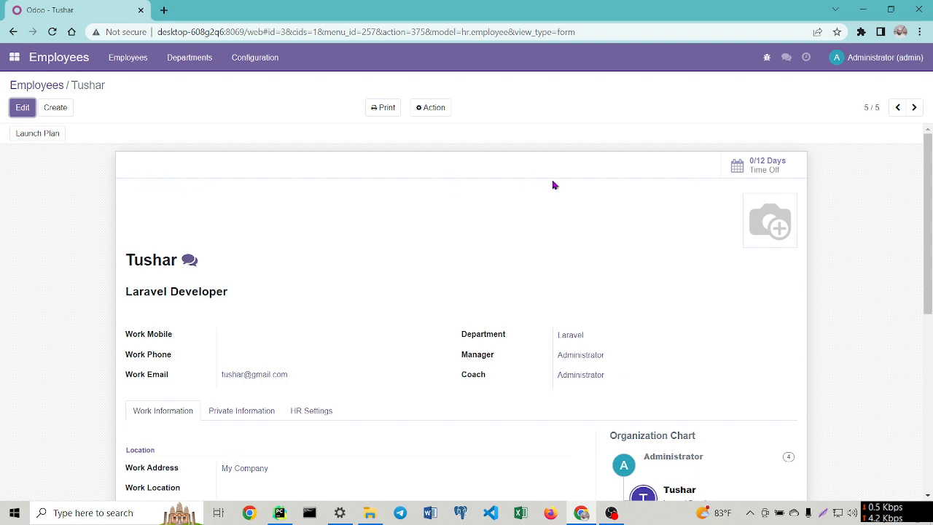
left_click(758, 166)
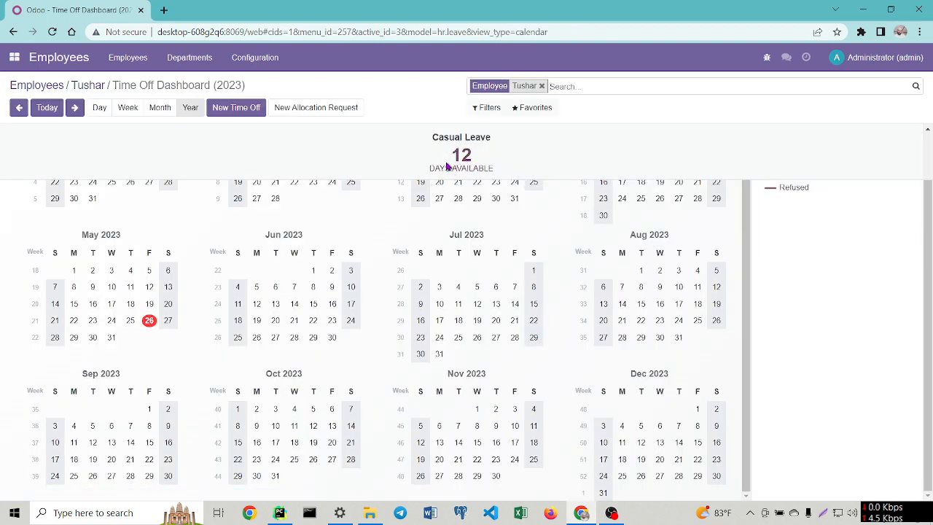
Step: Switch to the Time Off app and open the Sick Time Off record from the configured time off types
left_click(14, 57)
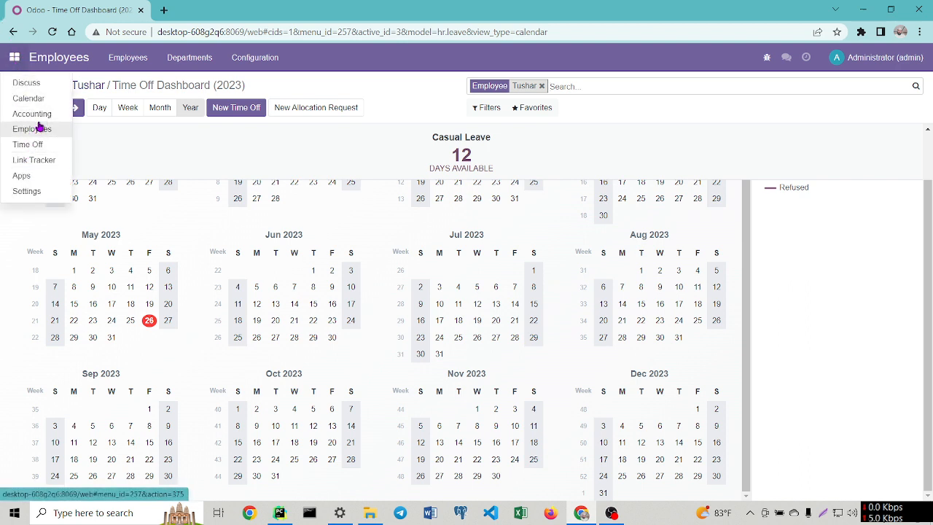
left_click(37, 145)
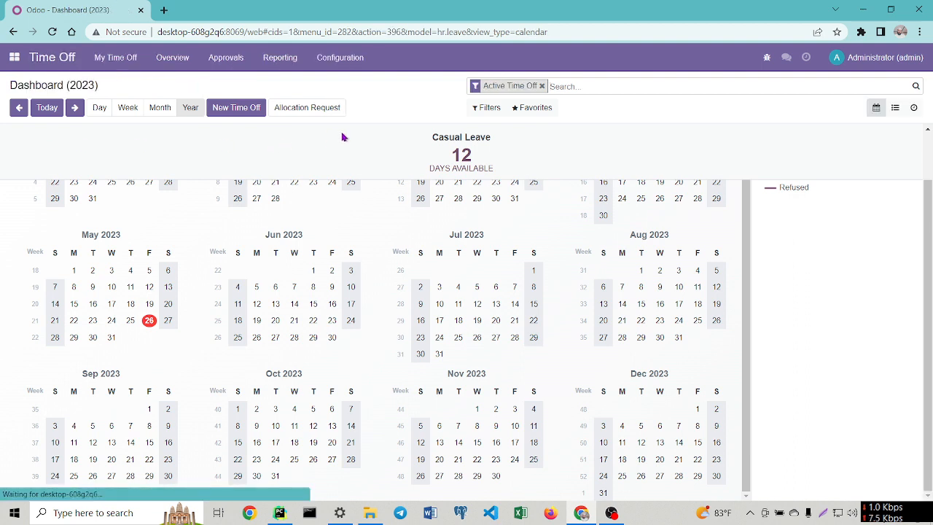
left_click(339, 60)
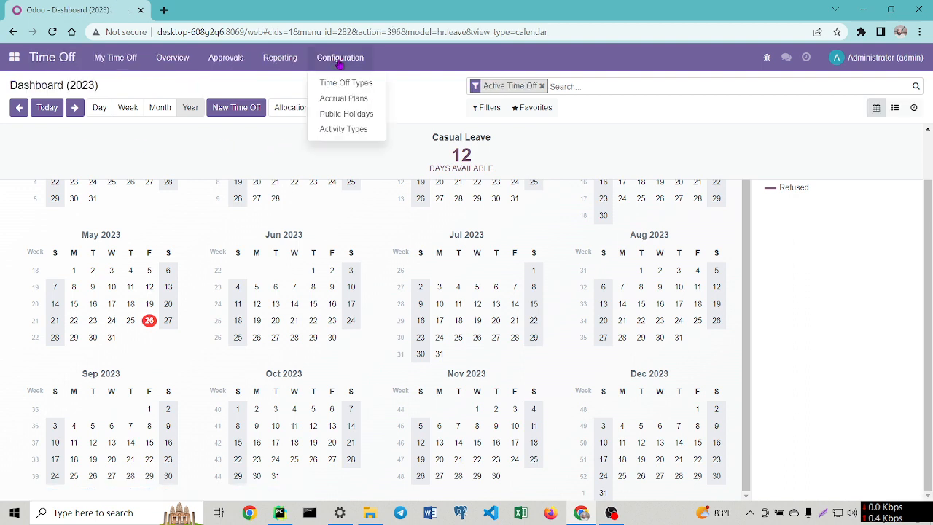
left_click(344, 83)
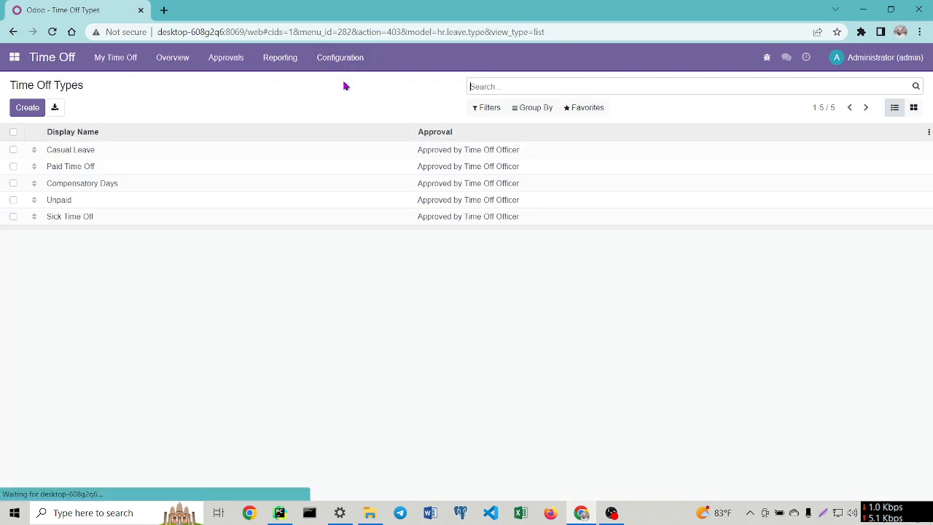
left_click(71, 219)
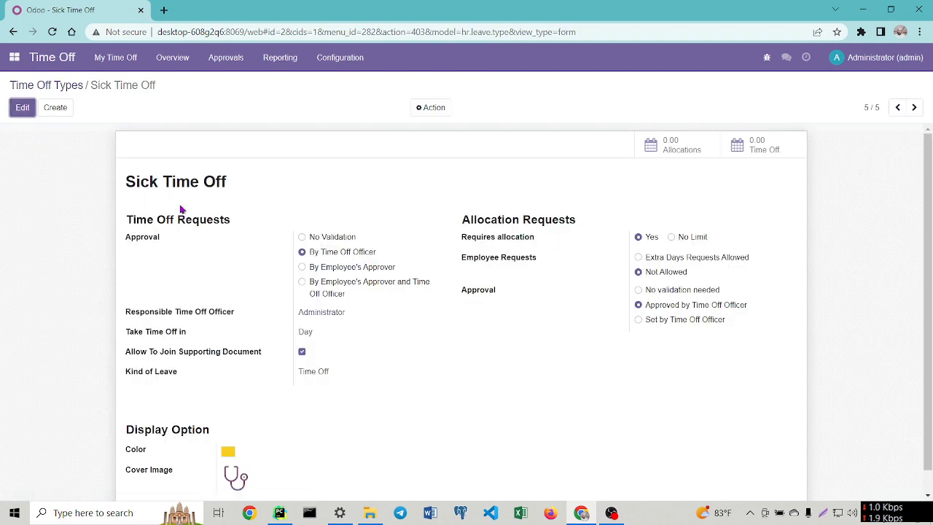
Step: Examine the Sick Time Off type's request, allocation and display settings in edit mode, then save the record
left_click(23, 107)
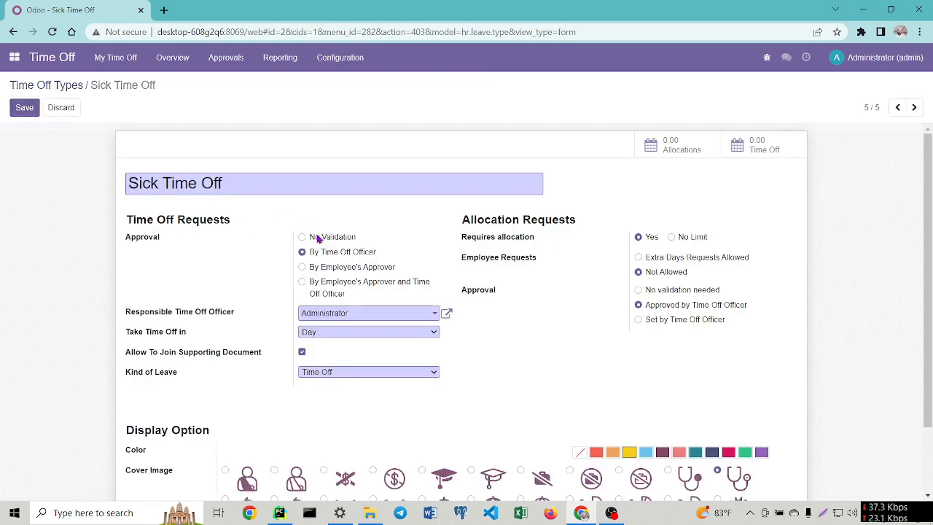
scroll(341, 272, "down", 1)
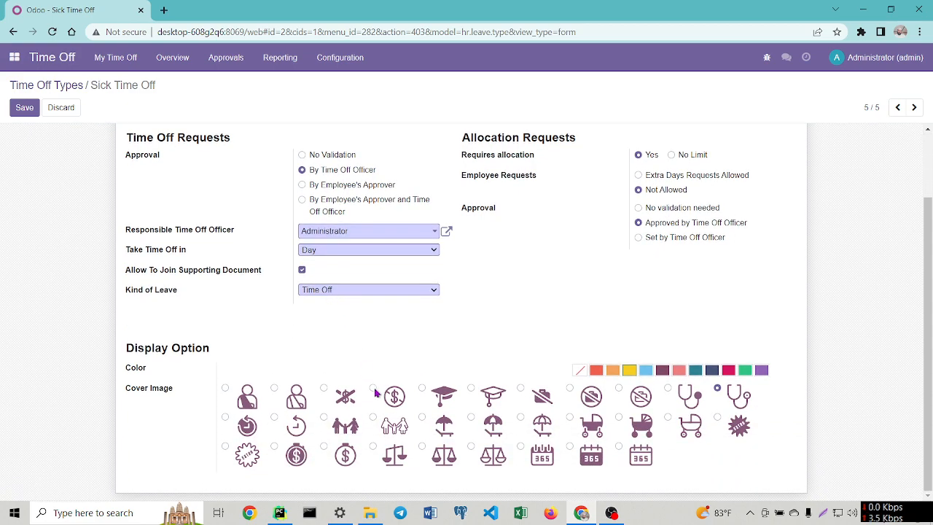
scroll(358, 210, "up", 1)
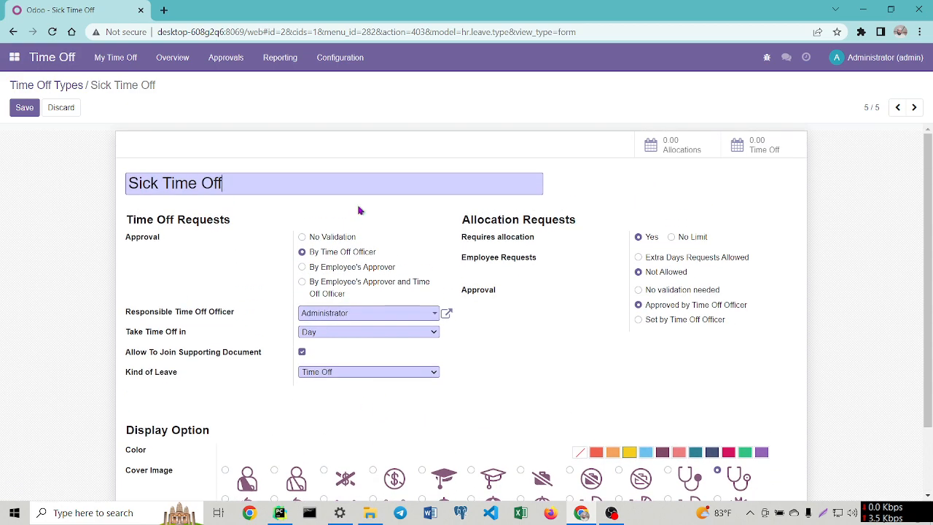
left_click(24, 107)
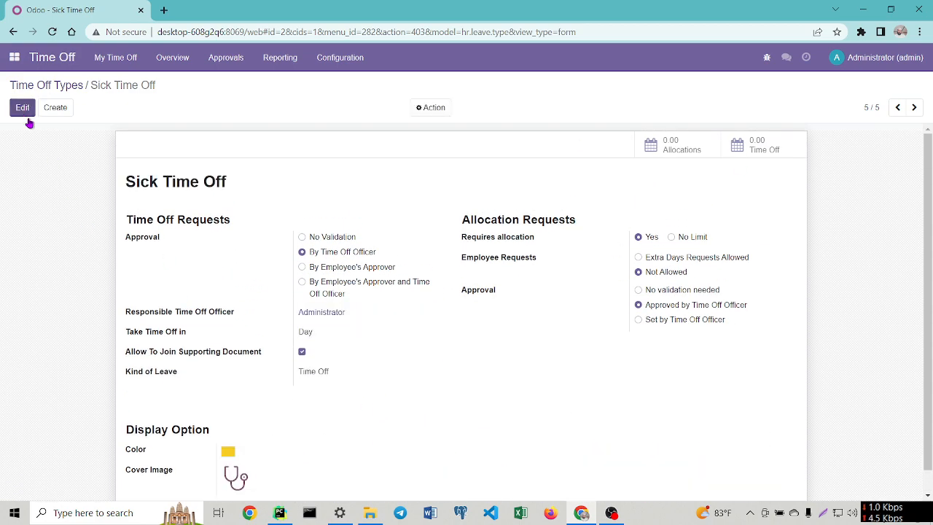
Step: Create a new allocation from the Sick Time Off type's allocations and describe it as "Sick Leave"
left_click(666, 151)
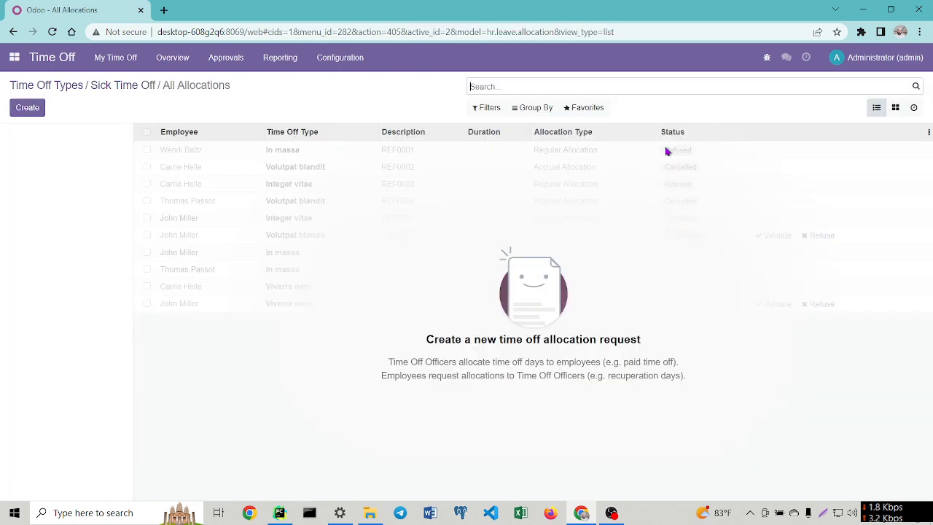
left_click(27, 110)
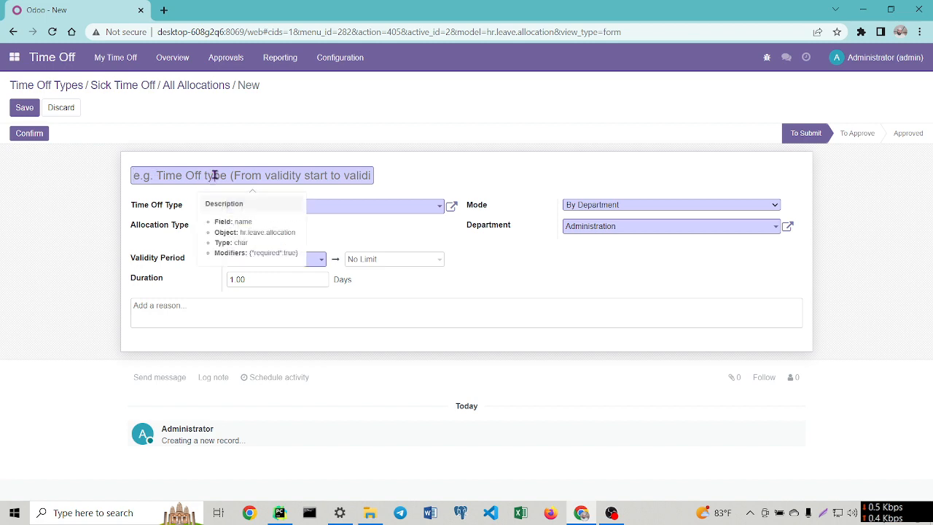
type("Sick Leave")
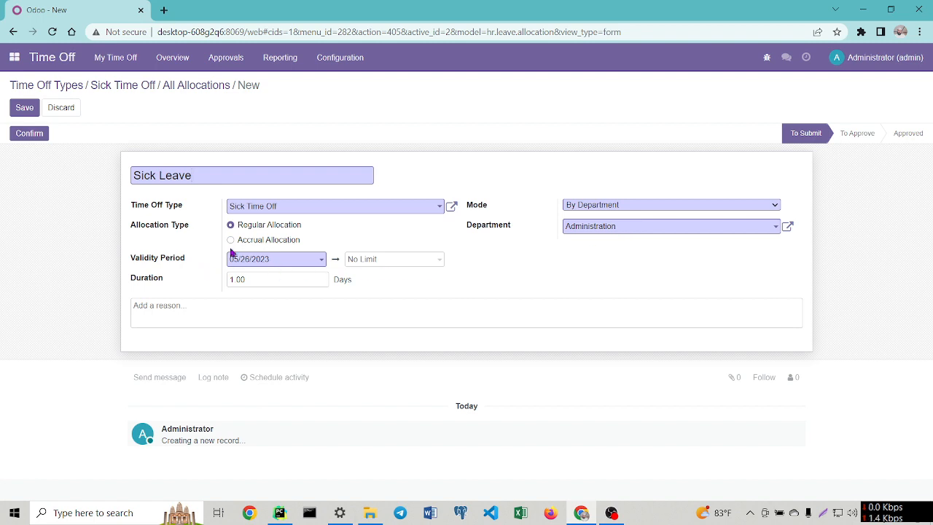
Step: Set the end of the allocation's validity period to 12/31/2023 and its duration to 4 days
left_click(370, 260)
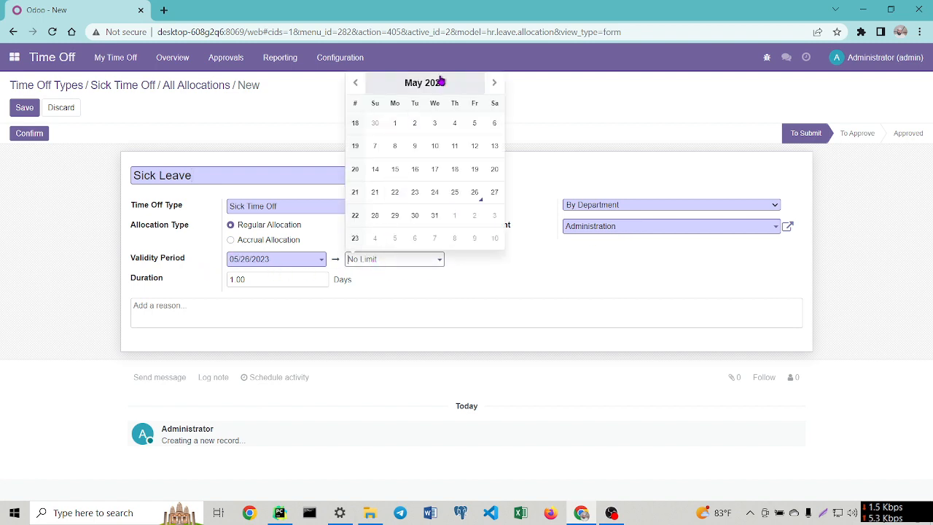
left_click(441, 82)
left_click(477, 232)
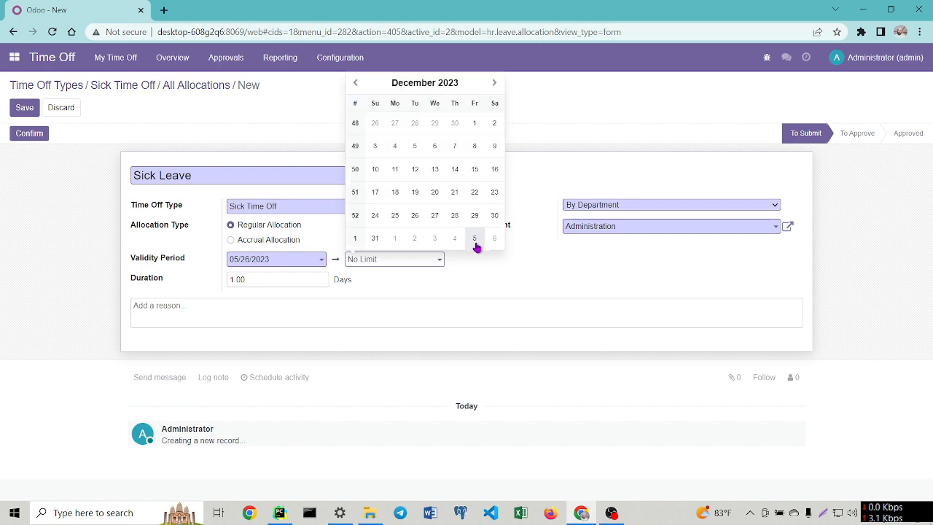
left_click(374, 239)
left_click(270, 279)
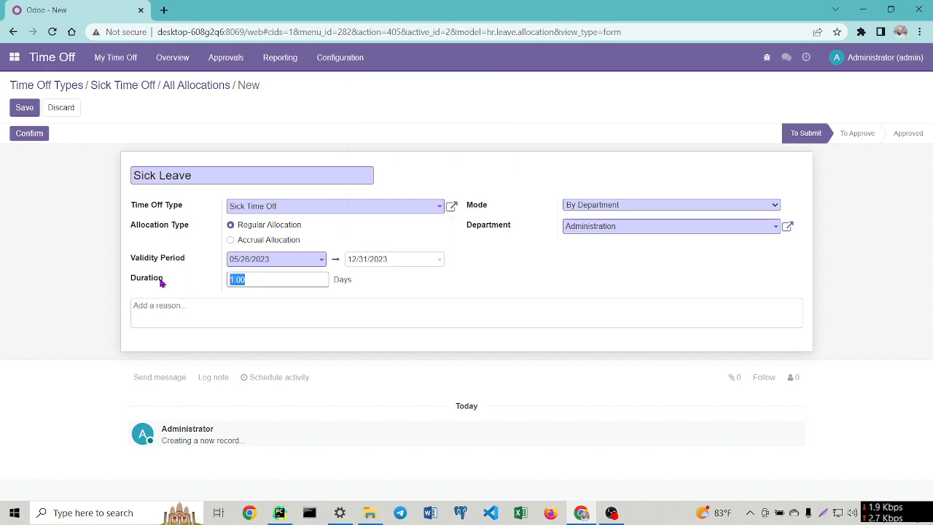
type("4")
Step: Change the Sick Leave allocation's mode to By Employee and add the four other employees alongside Administrator
left_click(700, 207)
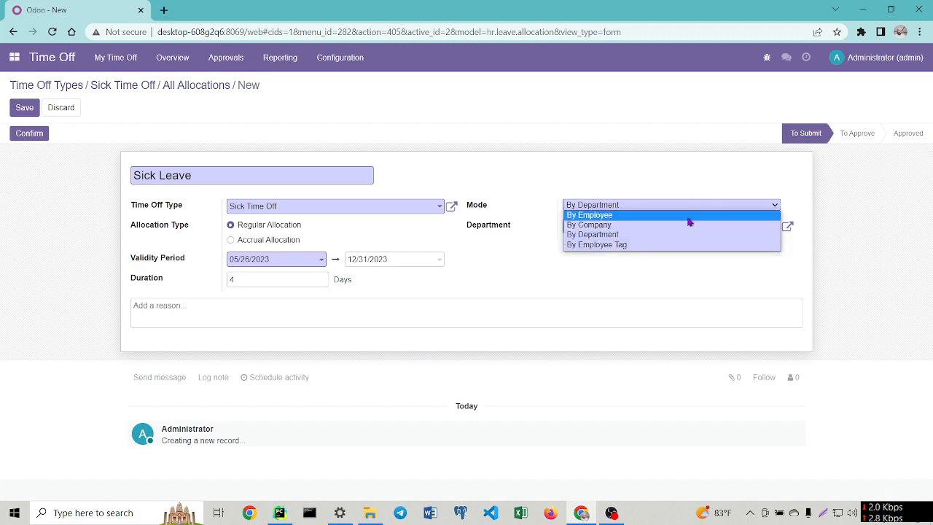
left_click(700, 215)
left_click(679, 228)
left_click(674, 245)
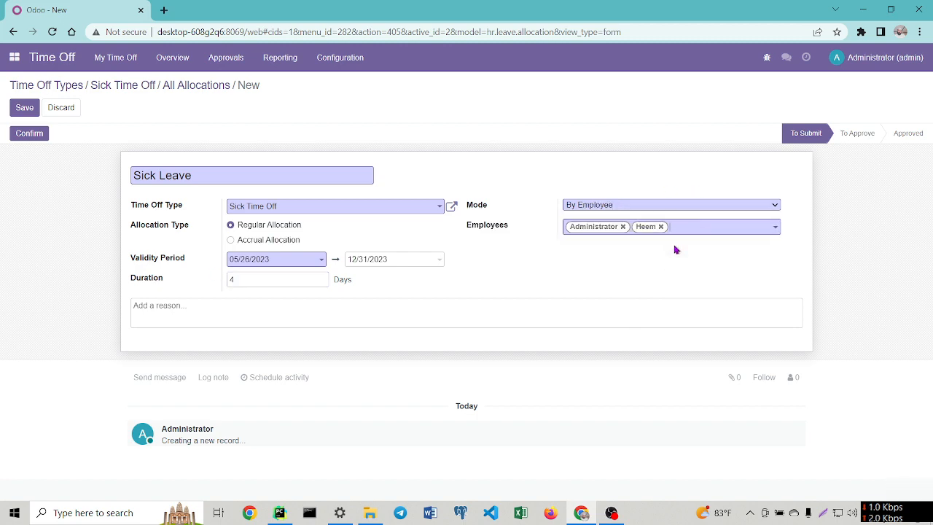
left_click(691, 230)
left_click(659, 260)
left_click(721, 232)
left_click(726, 246)
left_click(706, 242)
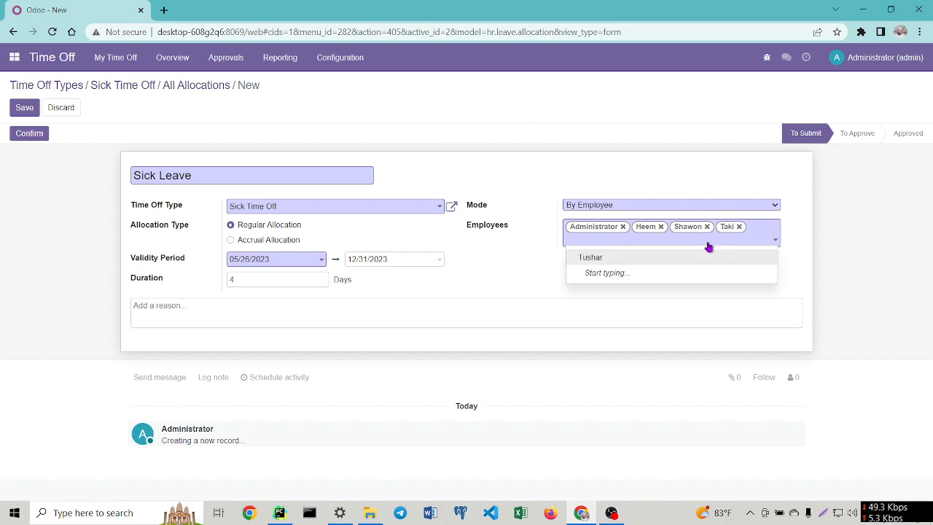
left_click(719, 256)
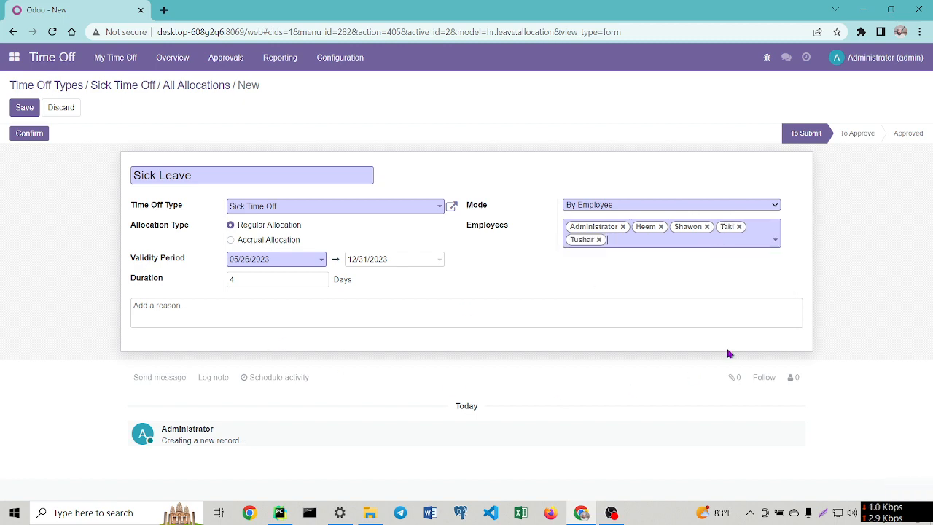
Step: Save and validate the Sick Leave allocation
left_click(25, 108)
left_click(24, 150)
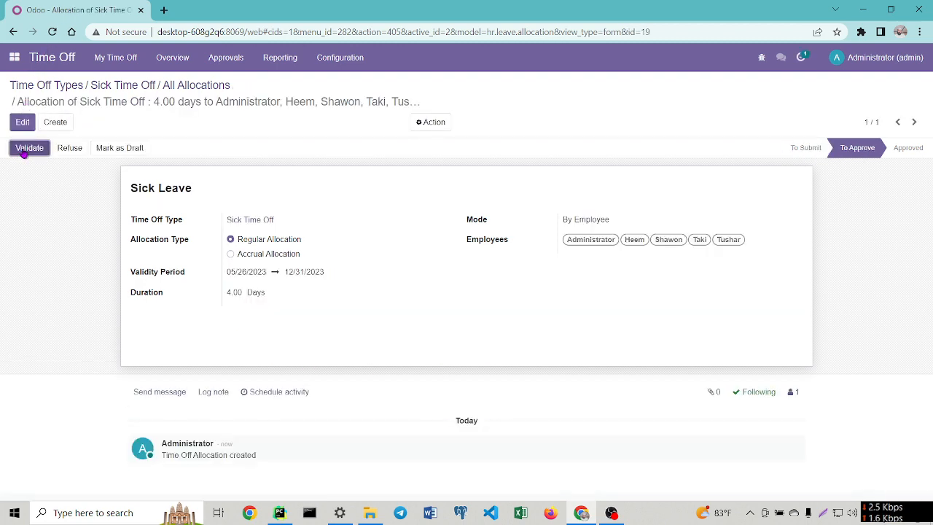
left_click(23, 150)
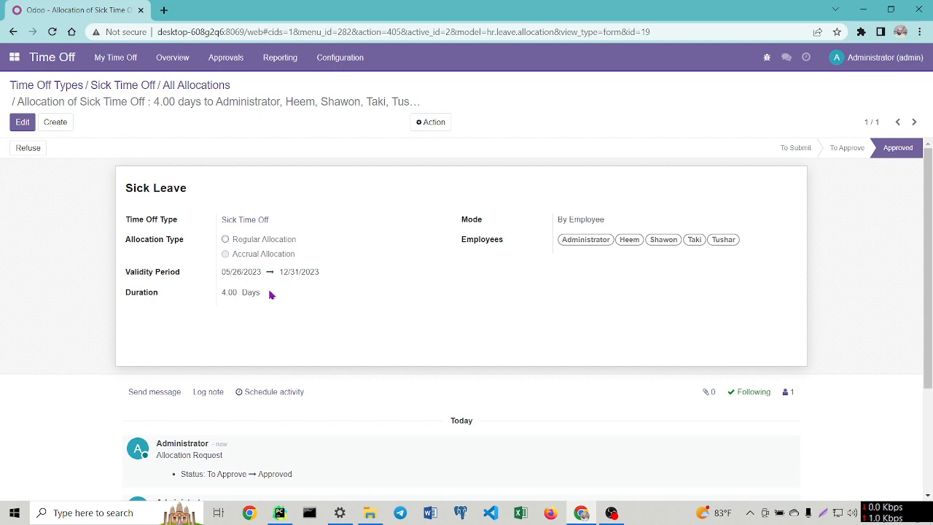
Step: Switch to the Employees app and check the time off balances on the second employee's time off dashboard
left_click(14, 56)
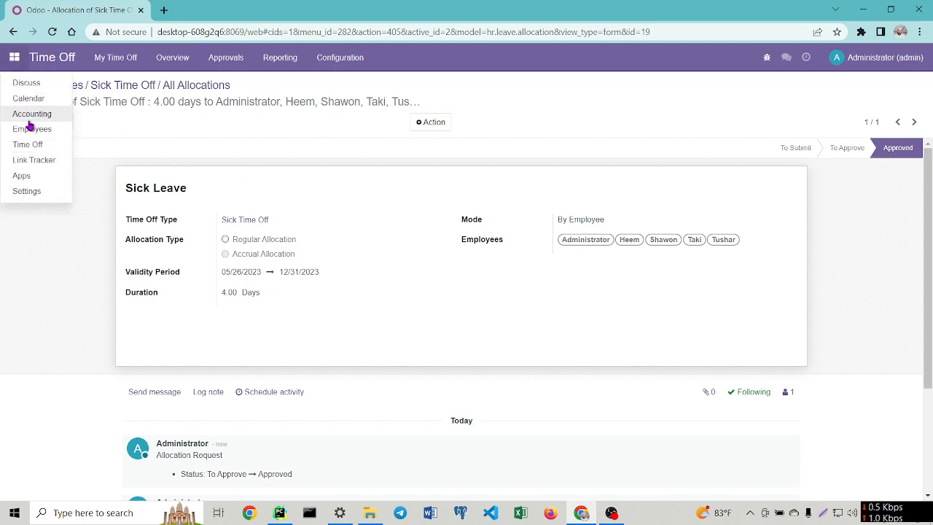
left_click(30, 127)
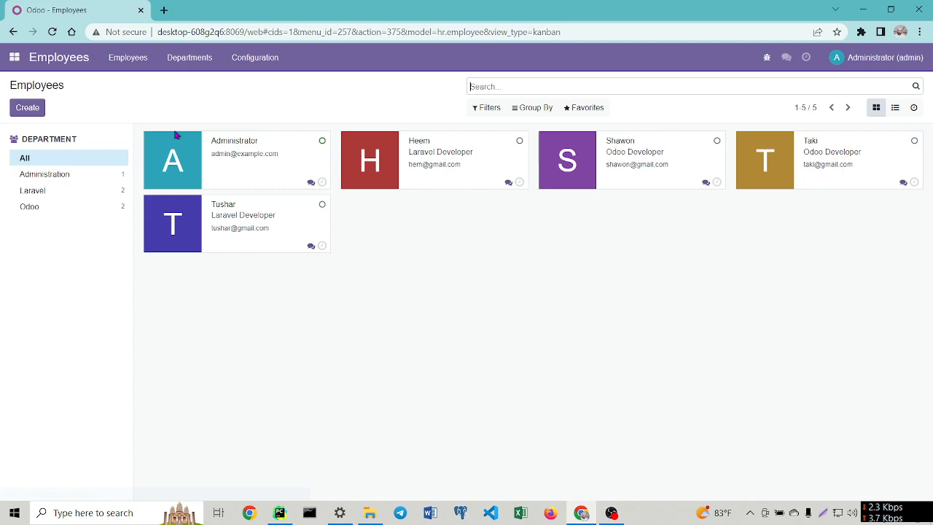
left_click(472, 159)
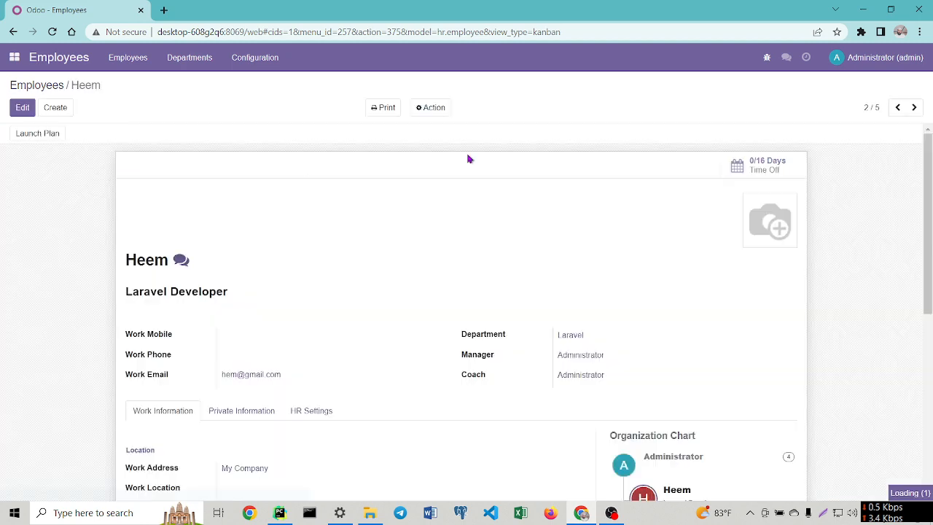
left_click(754, 169)
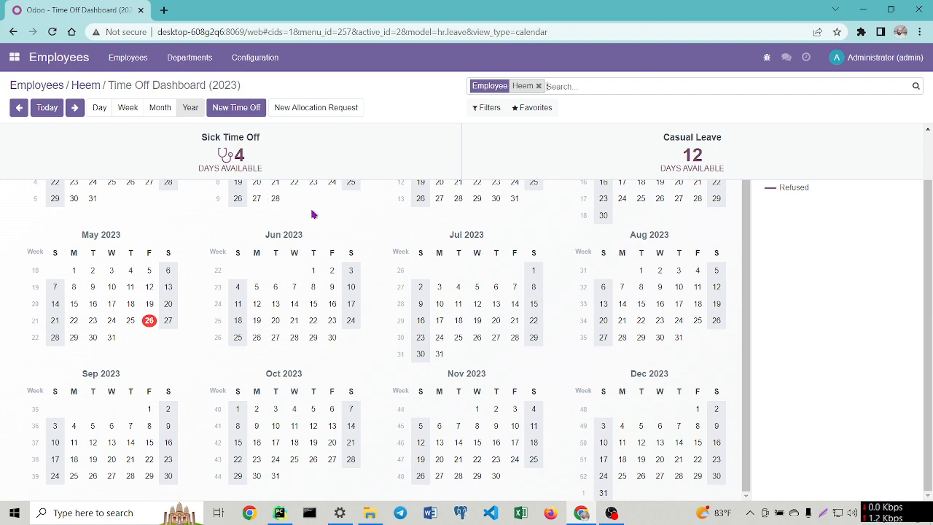
scroll(514, 288, "up", 2)
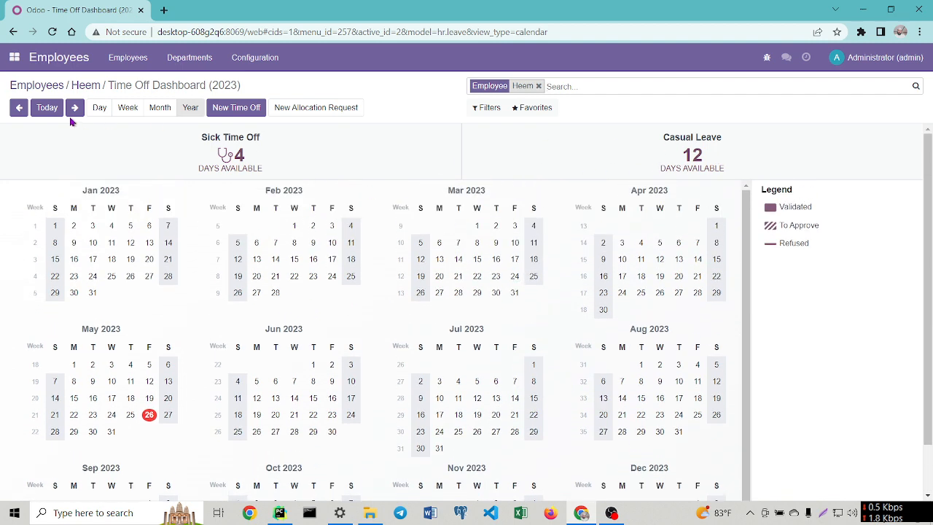